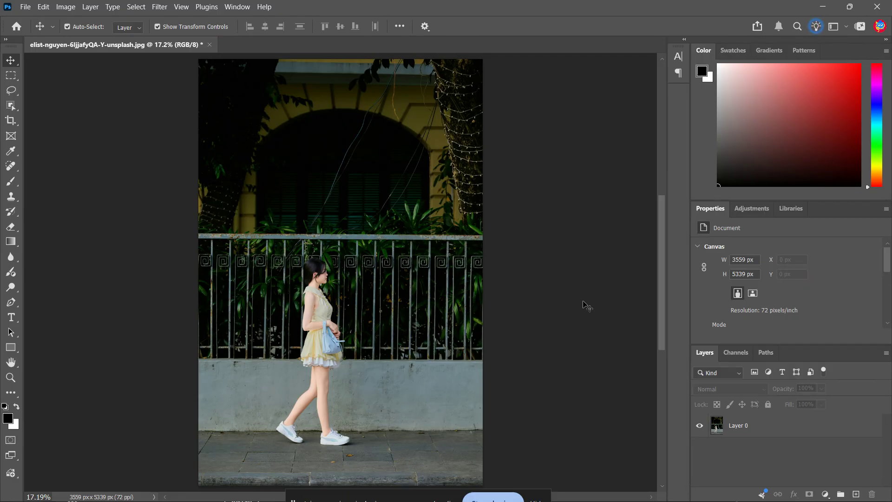
{"action": "left_click", "coordinate": [434, 152]}
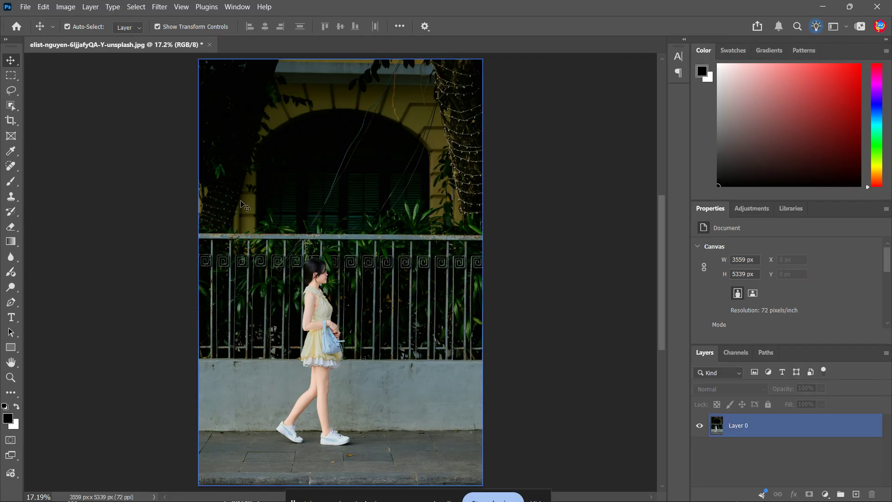
{"action": "left_click", "coordinate": [511, 356]}
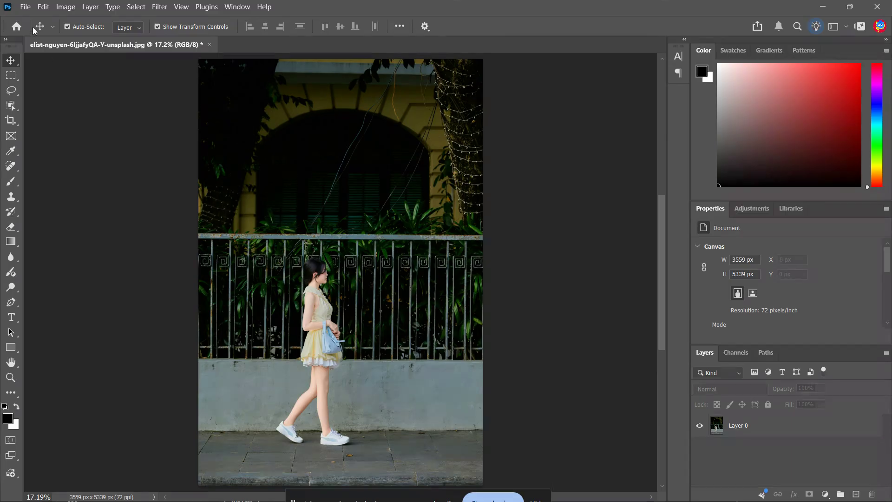
- Place the white puppy photo as an embedded image in the street photo of the walking woman
{"action": "left_click", "coordinate": [25, 6]}
{"action": "left_click", "coordinate": [56, 238]}
{"action": "double_click", "coordinate": [255, 139]}
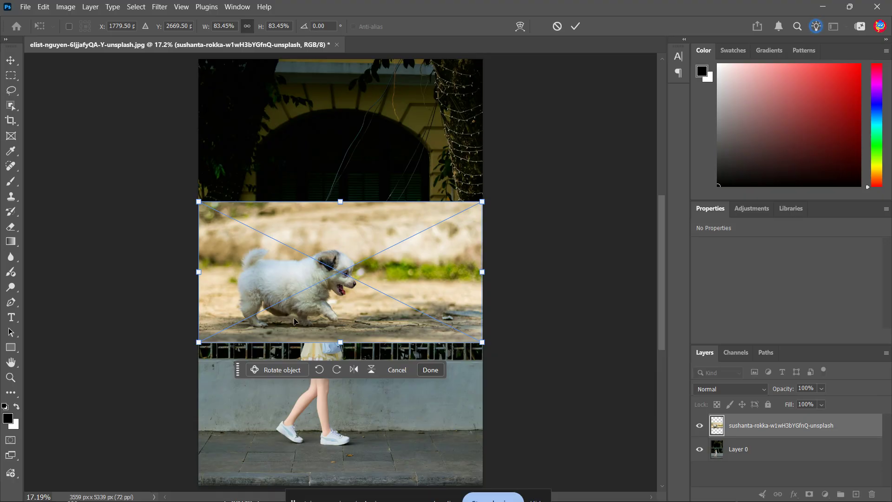
- Scale the placed puppy photo to about 44.6% and position it over the pavement at the lower left, behind the woman's feet
{"action": "left_click_drag", "start_coordinate": [353, 264], "coordinate": [318, 382]}
{"action": "left_click_drag", "start_coordinate": [449, 461], "coordinate": [357, 418]}
{"action": "left_click_drag", "start_coordinate": [237, 373], "coordinate": [249, 413]}
{"action": "left_click_drag", "start_coordinate": [368, 453], "coordinate": [327, 435]}
{"action": "left_click_drag", "start_coordinate": [291, 399], "coordinate": [304, 416]}
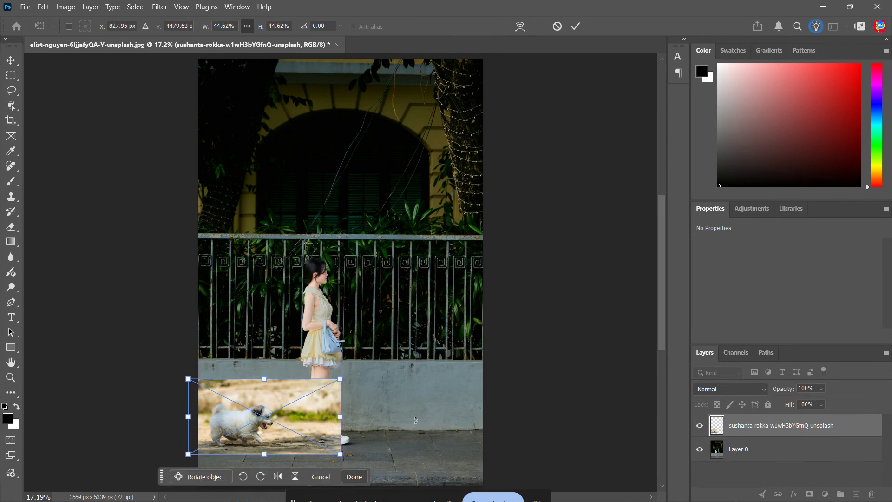
{"action": "key", "text": "Return"}
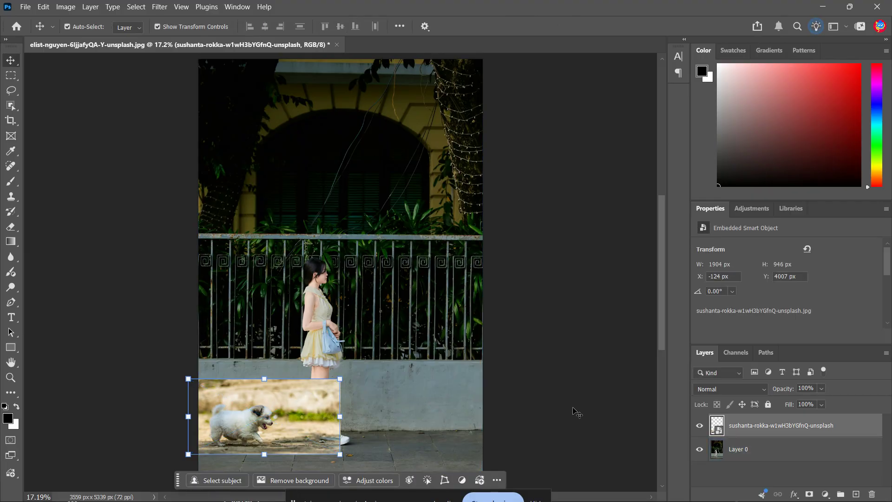
- Reduce the puppy photo slightly to about 43.9% and shift it a little further left
{"action": "left_click_drag", "start_coordinate": [340, 452], "coordinate": [339, 455]}
{"action": "left_click_drag", "start_coordinate": [279, 411], "coordinate": [279, 412]}
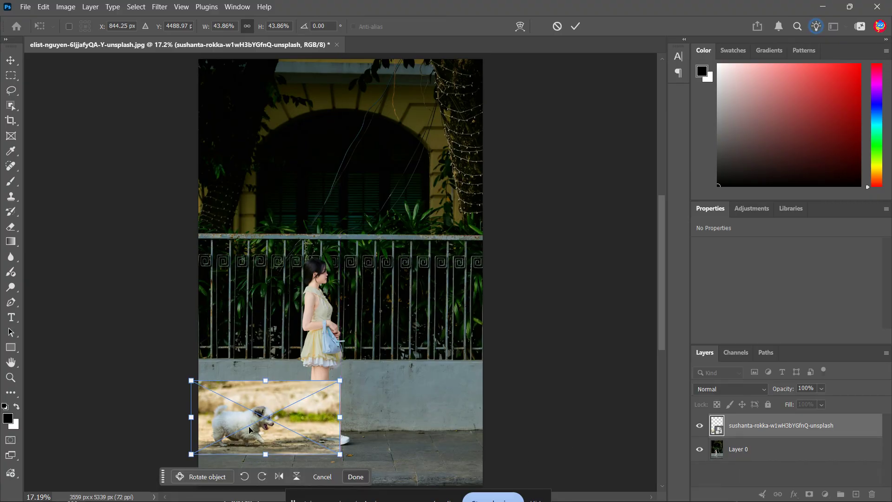
{"action": "left_click_drag", "start_coordinate": [270, 432], "coordinate": [264, 430]}
- Mask the puppy photo down to the puppy and scale the cut-out to about 91%, standing it on the pavement behind the woman
{"action": "left_click", "coordinate": [795, 435]}
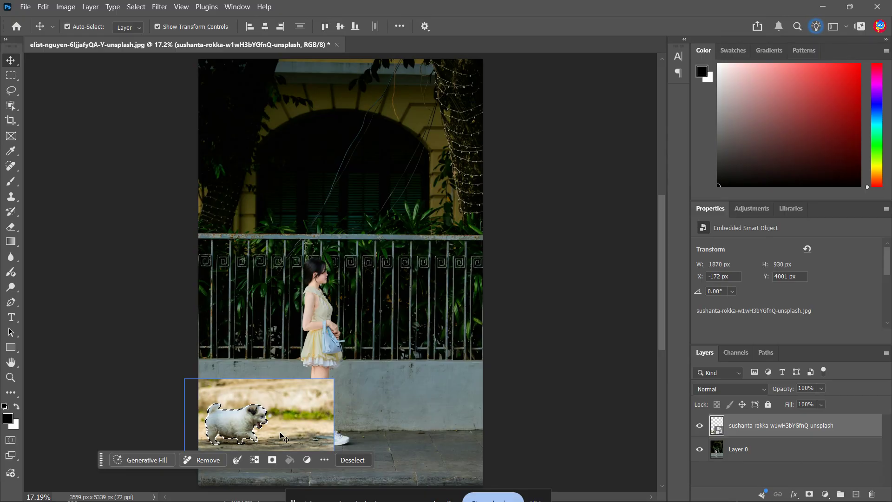
{"action": "left_click", "coordinate": [272, 461]}
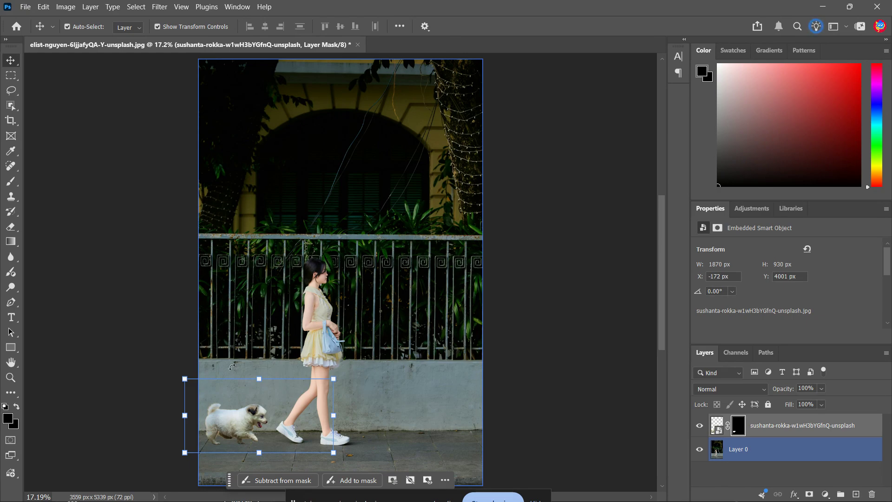
{"action": "left_click_drag", "start_coordinate": [331, 452], "coordinate": [320, 446]}
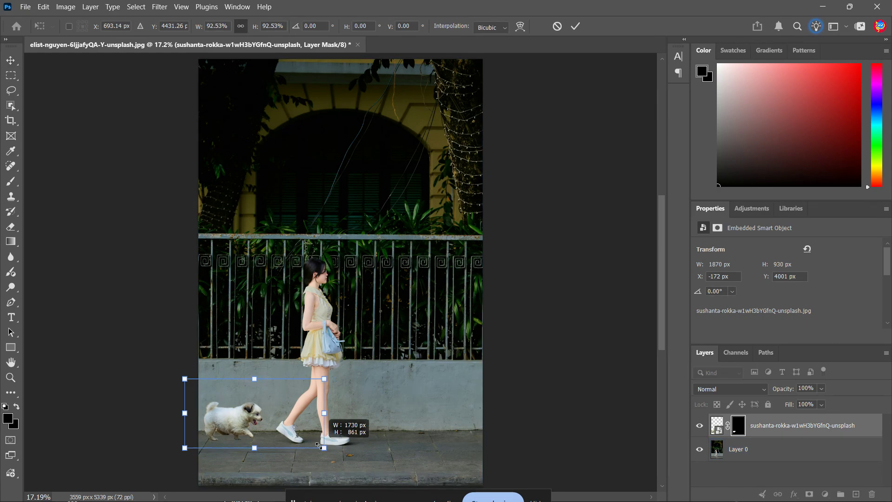
{"action": "left_click_drag", "start_coordinate": [223, 422], "coordinate": [230, 423]}
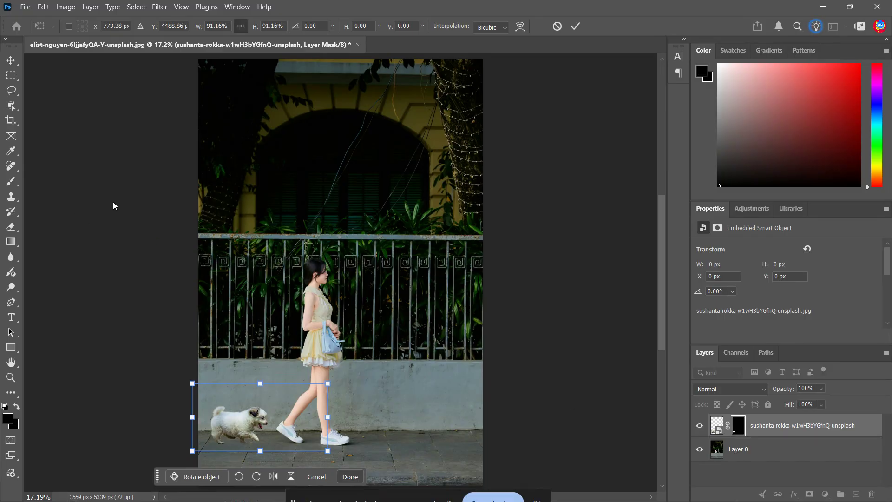
- Set up a soft Brush with 127 px size and 0% hardness
{"action": "left_click", "coordinate": [11, 181]}
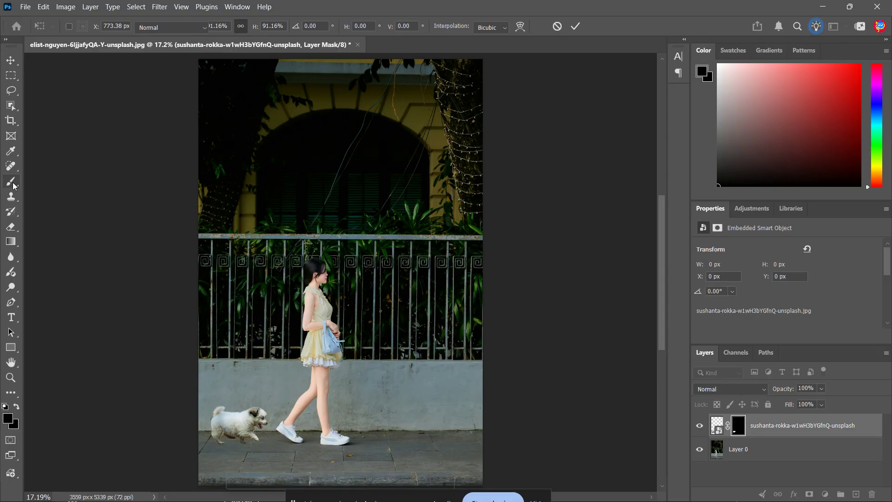
{"action": "right_click", "coordinate": [143, 167]}
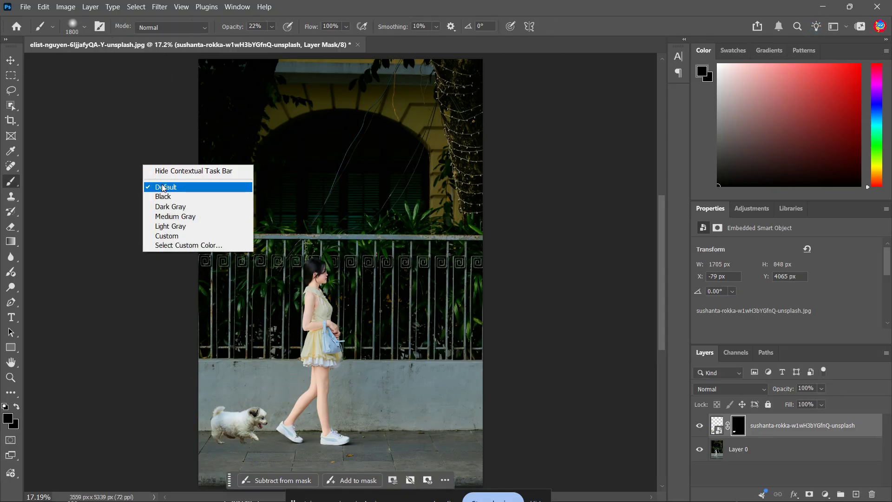
{"action": "right_click", "coordinate": [376, 174]}
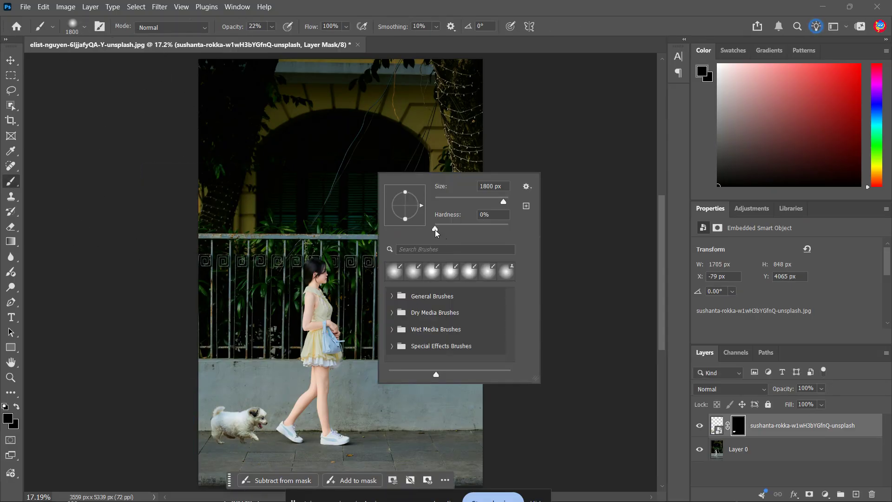
{"action": "left_click", "coordinate": [434, 229]}
{"action": "left_click", "coordinate": [477, 202]}
- Make white the foreground colour and target the puppy layer's mask for painting
{"action": "left_click", "coordinate": [7, 420]}
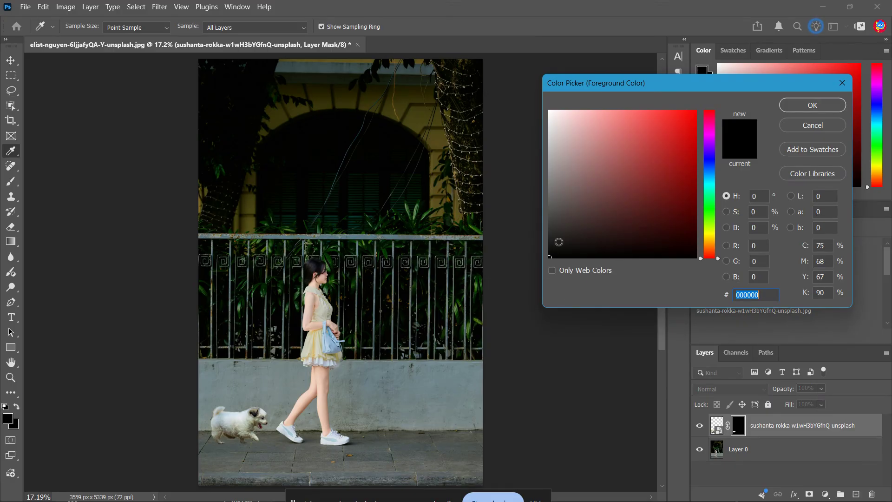
{"action": "left_click", "coordinate": [798, 108]}
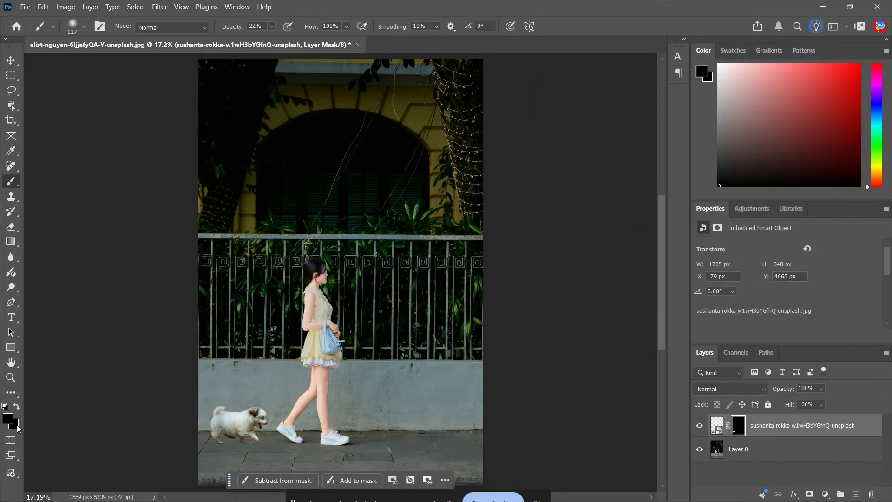
{"action": "key", "text": "d"}
{"action": "left_click", "coordinate": [742, 427]}
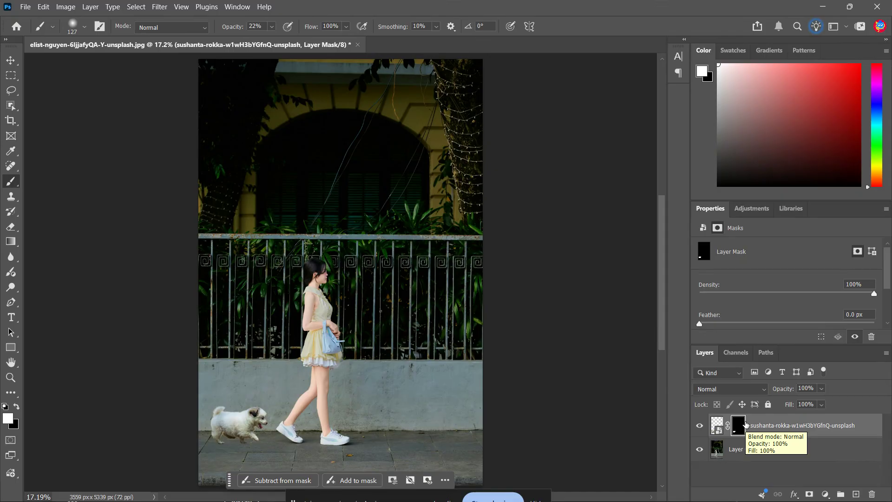
- Touch up the mask with white around the puppy's middle paw and reduce the brush size to 80 px
{"action": "scroll", "coordinate": [212, 453], "scroll_direction": "up", "scroll_amount": 4}
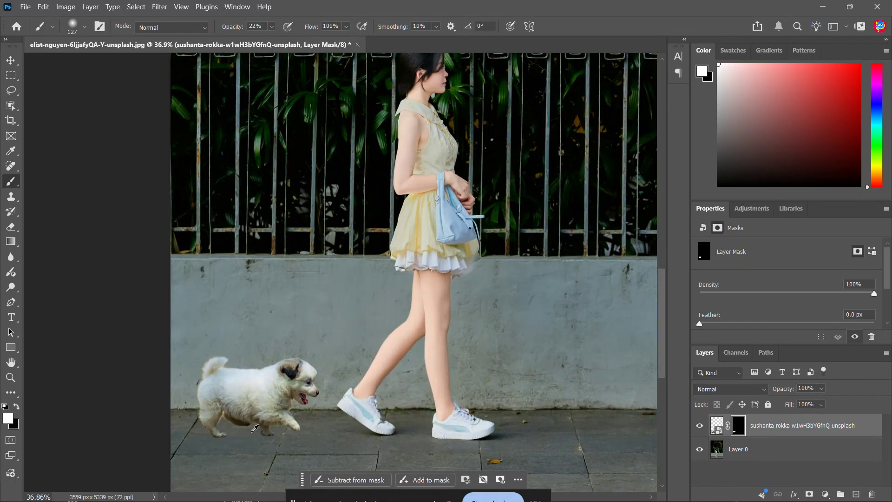
{"action": "scroll", "coordinate": [254, 428], "scroll_direction": "up", "scroll_amount": 4}
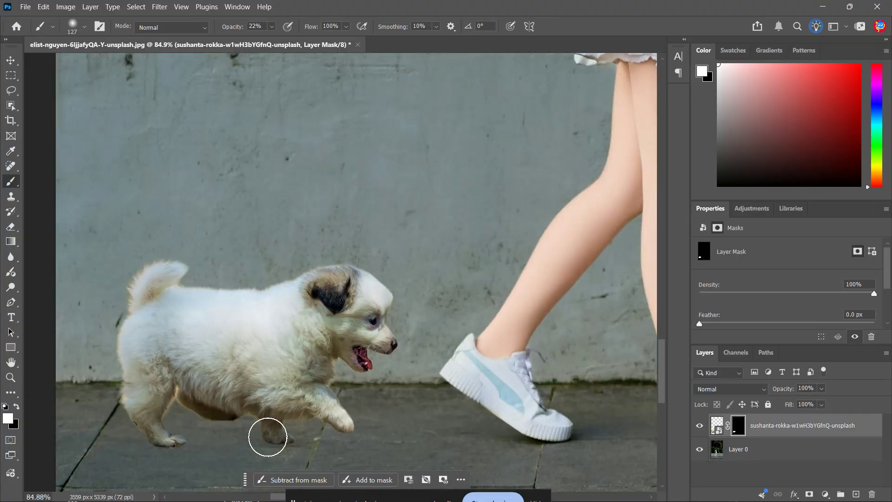
{"action": "mouse_move", "coordinate": [268, 436]}
{"action": "left_mouse_down"}
{"action": "mouse_move", "coordinate": [224, 428]}
{"action": "mouse_move", "coordinate": [135, 438]}
{"action": "mouse_move", "coordinate": [354, 430]}
{"action": "mouse_move", "coordinate": [143, 440]}
{"action": "mouse_move", "coordinate": [344, 431]}
{"action": "mouse_move", "coordinate": [258, 434]}
{"action": "mouse_move", "coordinate": [320, 430]}
{"action": "mouse_move", "coordinate": [270, 439]}
{"action": "left_mouse_up"}
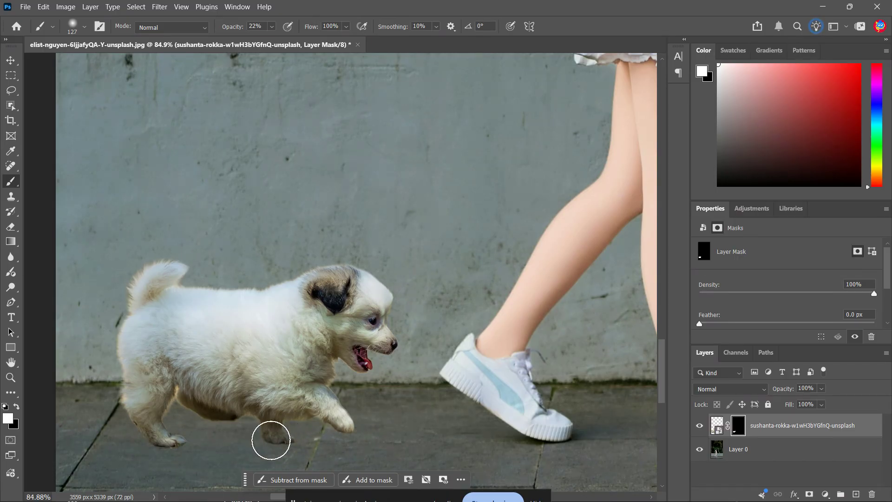
{"action": "key", "text": "bracketleft"}
{"action": "key", "text": "bracketleft"}
{"action": "key", "text": "bracketleft"}
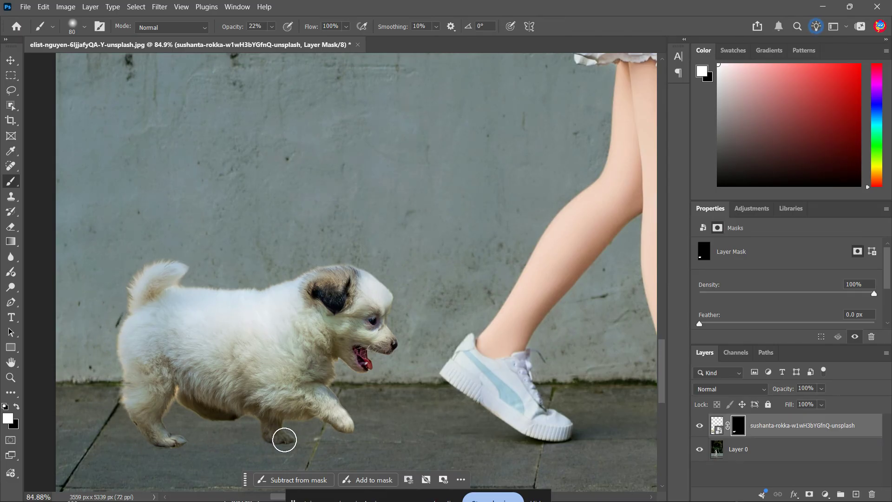
{"action": "key", "text": "ctrl+z"}
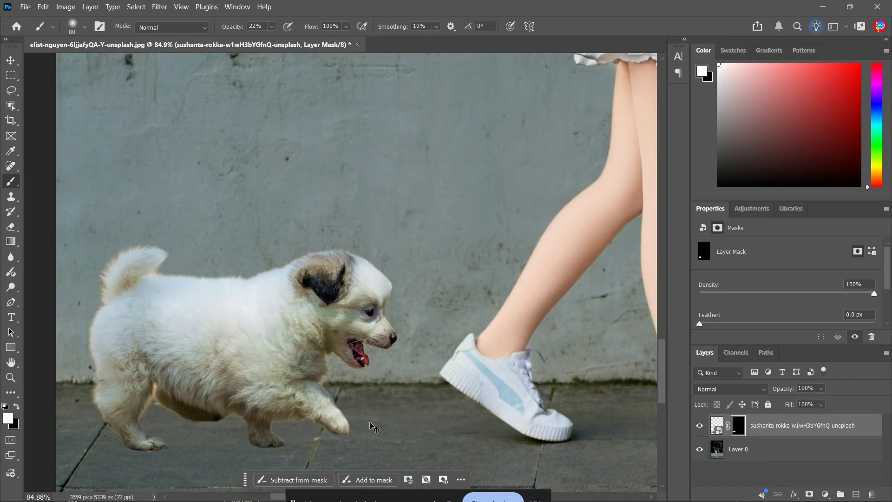
{"action": "key", "text": "ctrl+shift+z"}
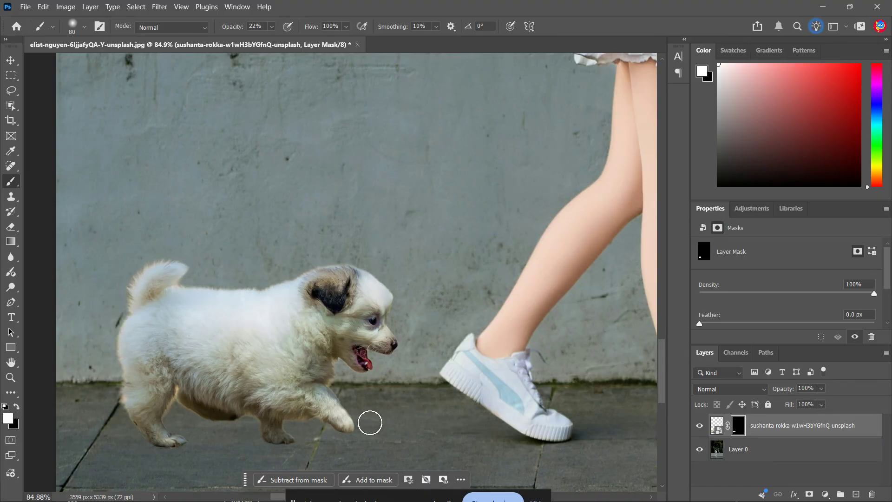
- Set the brush opacity to 30%
{"action": "scroll", "coordinate": [324, 422], "scroll_direction": "down", "scroll_amount": 3}
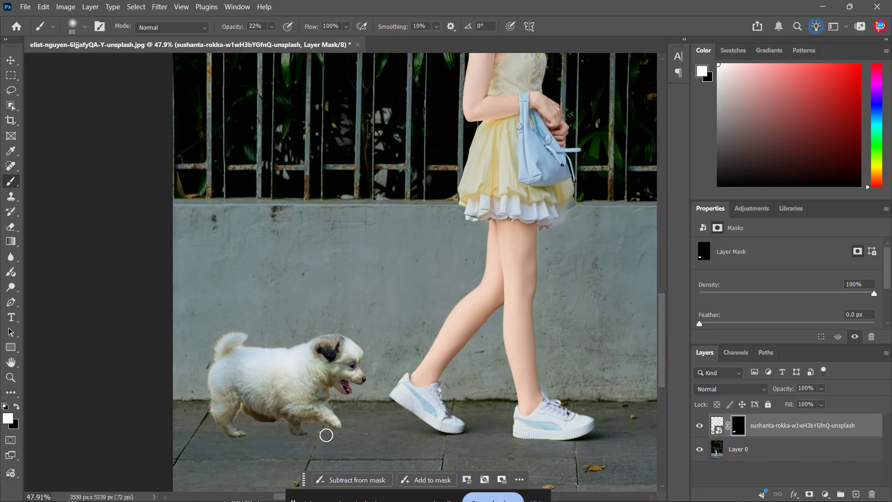
{"action": "right_click", "coordinate": [300, 214]}
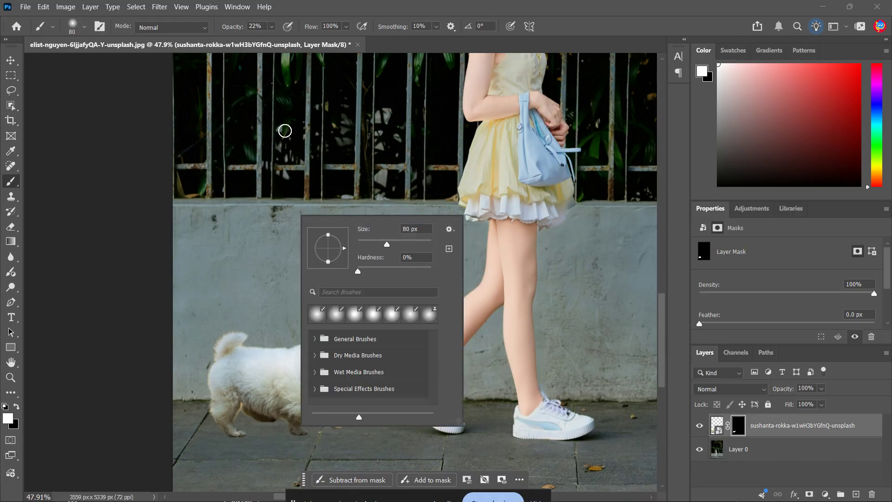
{"action": "left_click", "coordinate": [270, 30]}
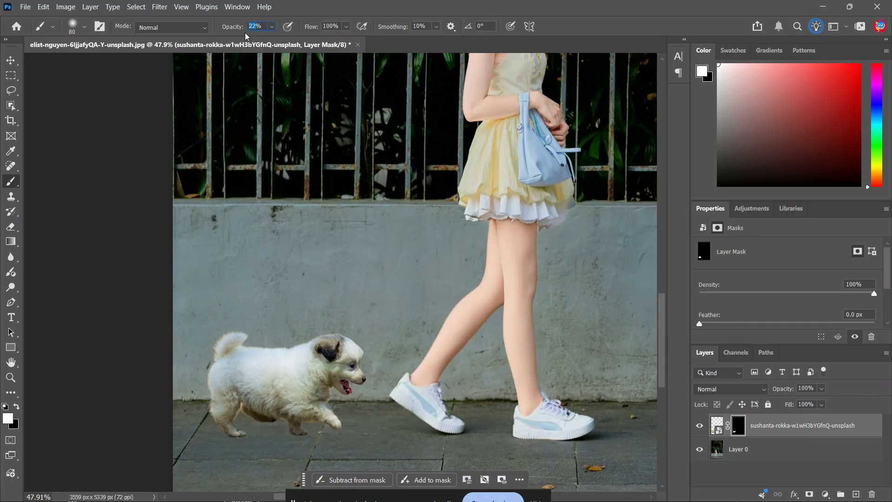
{"action": "type", "text": "30"}
{"action": "double_click", "coordinate": [302, 10]}
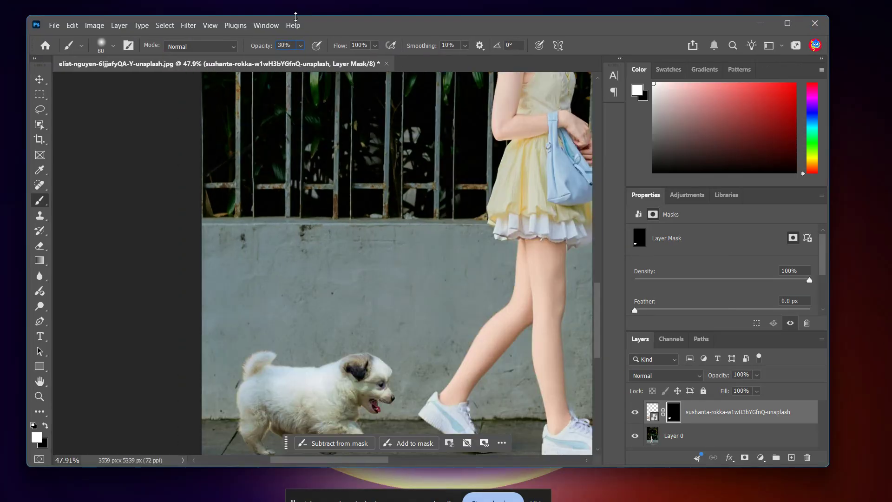
{"action": "left_click", "coordinate": [786, 23]}
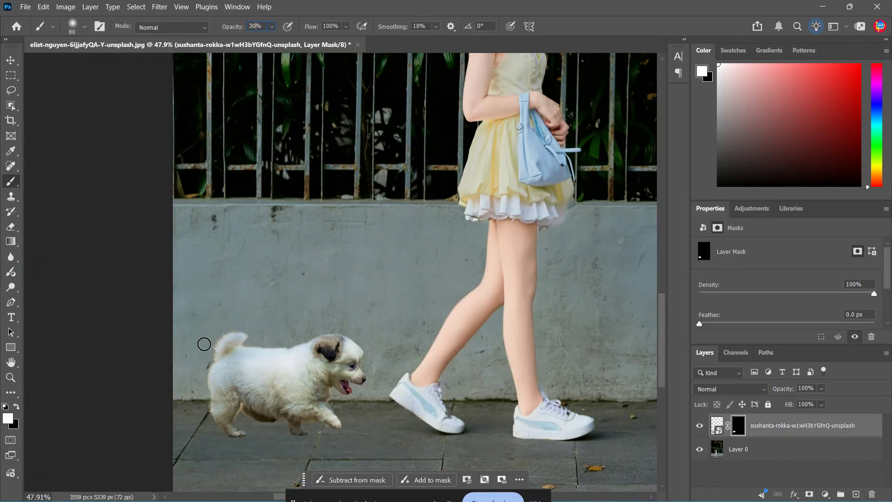
{"action": "key", "text": "3"}
- Paint white on the mask beneath the puppy's paws to bring back a faint ground shadow from its photo
{"action": "left_click", "coordinate": [237, 435]}
{"action": "mouse_move", "coordinate": [237, 435]}
{"action": "left_mouse_down"}
{"action": "mouse_move", "coordinate": [307, 433]}
{"action": "mouse_move", "coordinate": [218, 433]}
{"action": "mouse_move", "coordinate": [312, 446]}
{"action": "mouse_move", "coordinate": [339, 436]}
{"action": "mouse_move", "coordinate": [257, 423]}
{"action": "mouse_move", "coordinate": [258, 441]}
{"action": "mouse_move", "coordinate": [330, 427]}
{"action": "mouse_move", "coordinate": [242, 419]}
{"action": "mouse_move", "coordinate": [234, 442]}
{"action": "mouse_move", "coordinate": [322, 433]}
{"action": "left_mouse_up"}
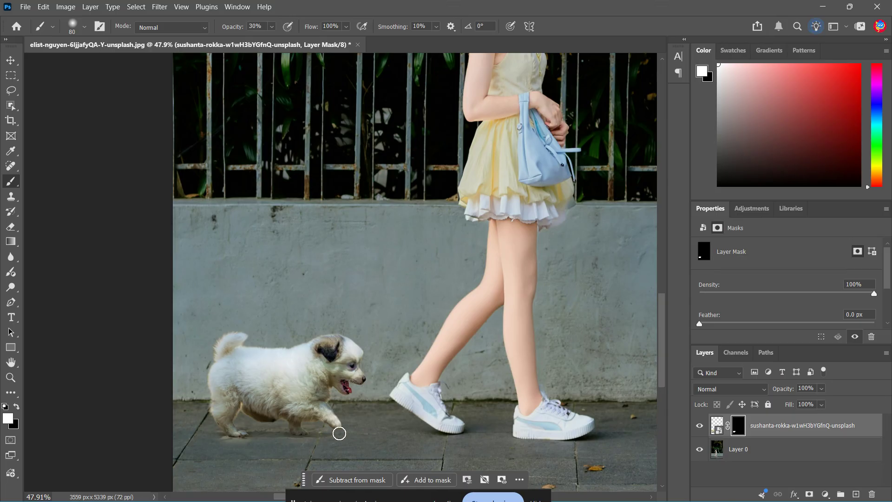